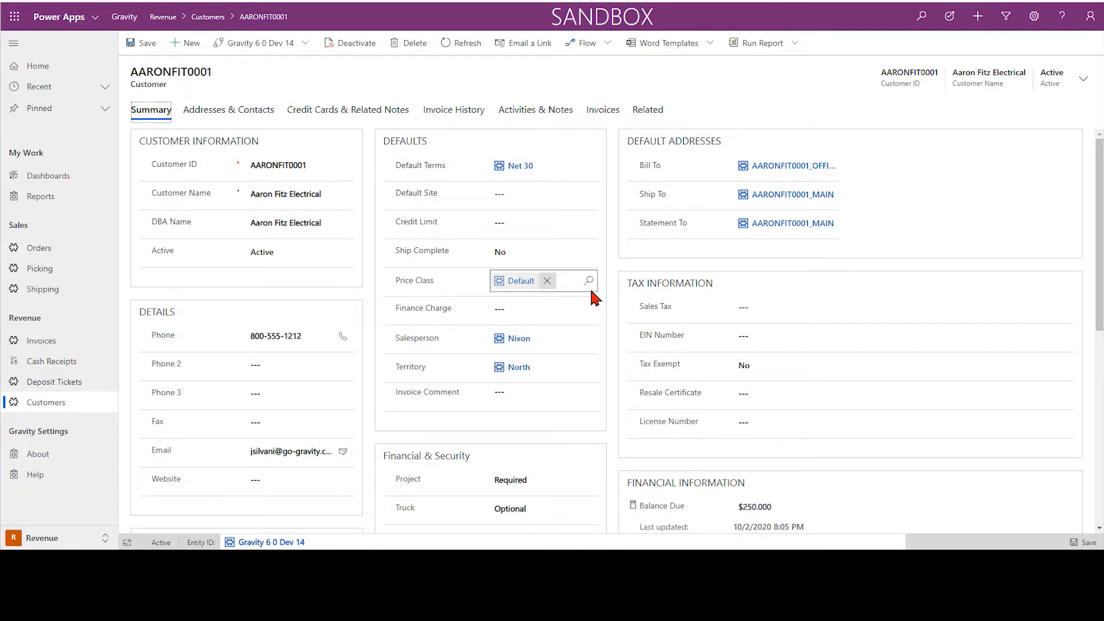
# Step: Review the customer's financial, security and options settings in the summary, including the available Access Criteria choices
pyautogui.scroll(-1, 593, 293)
pyautogui.scroll(-3, 595, 305)
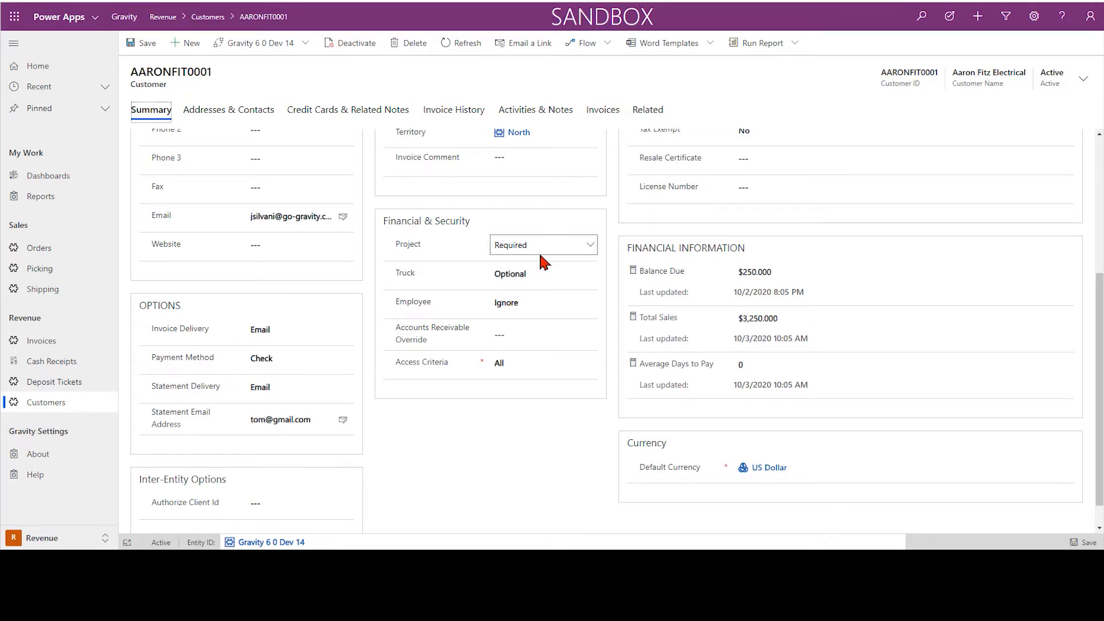
pyautogui.click(529, 372)
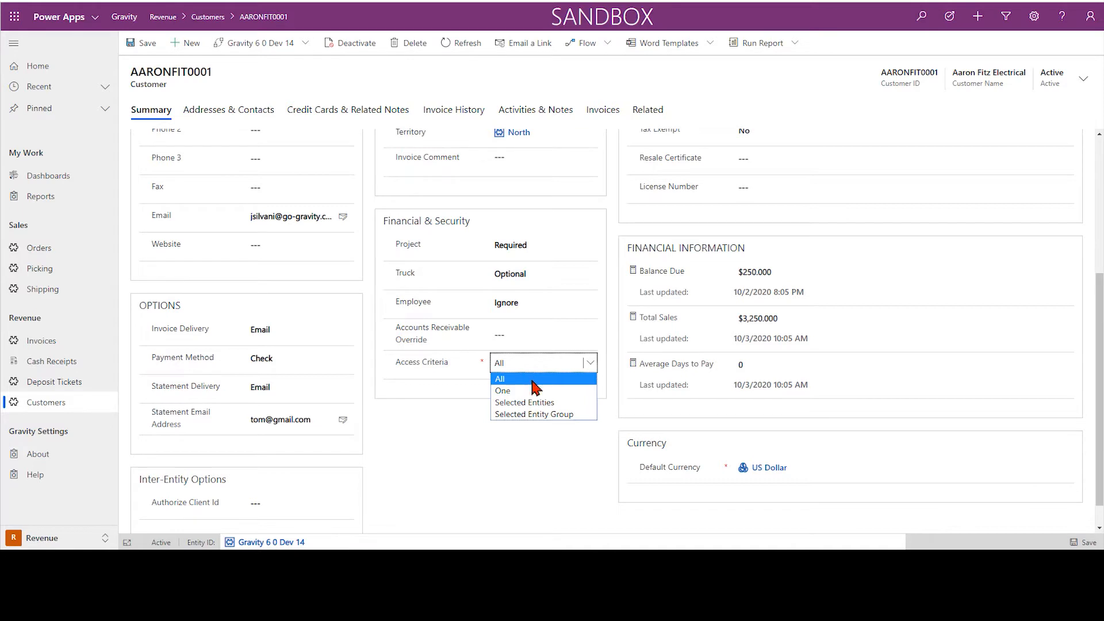
pyautogui.click(554, 444)
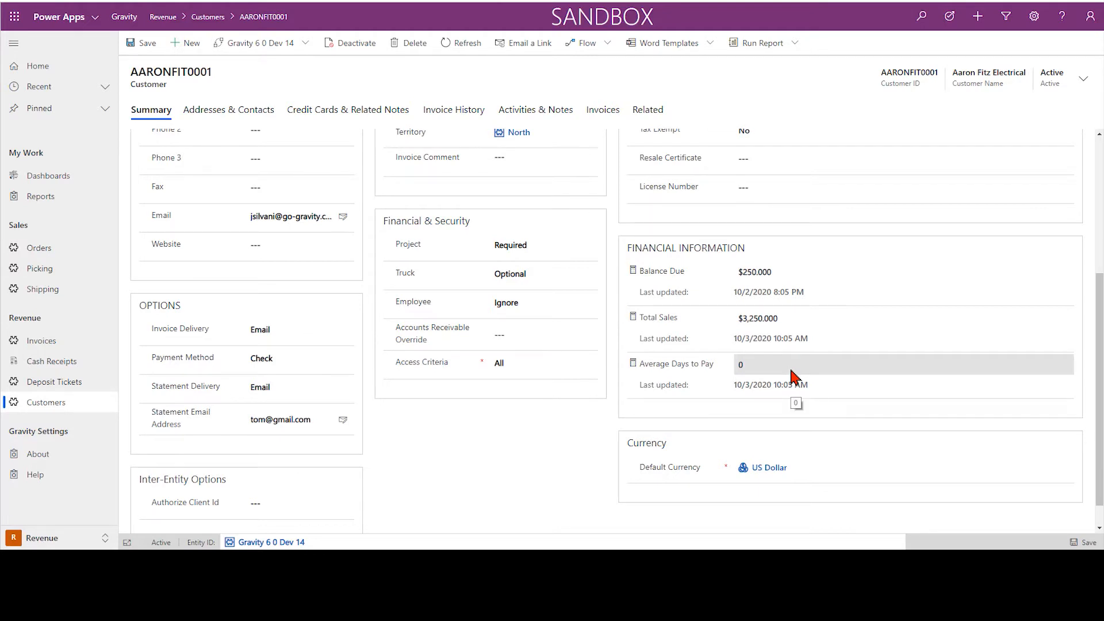
pyautogui.scroll(4, 840, 362)
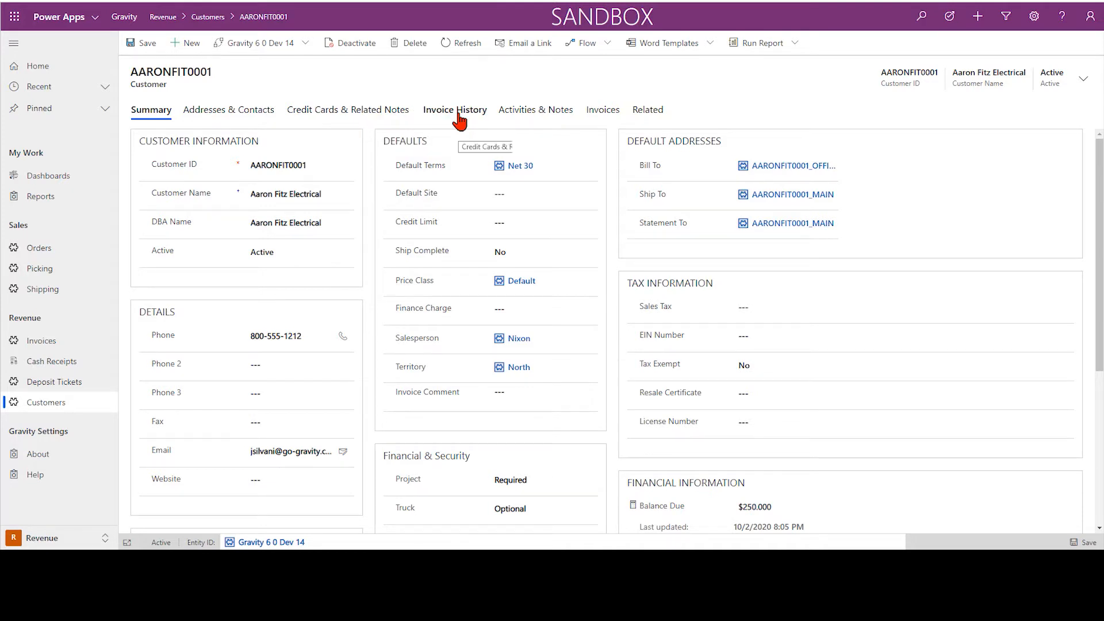
# Step: Examine the customer's activities and notes timeline, the activity types that can be added, and the related record types, then return to the summary
pyautogui.click(553, 115)
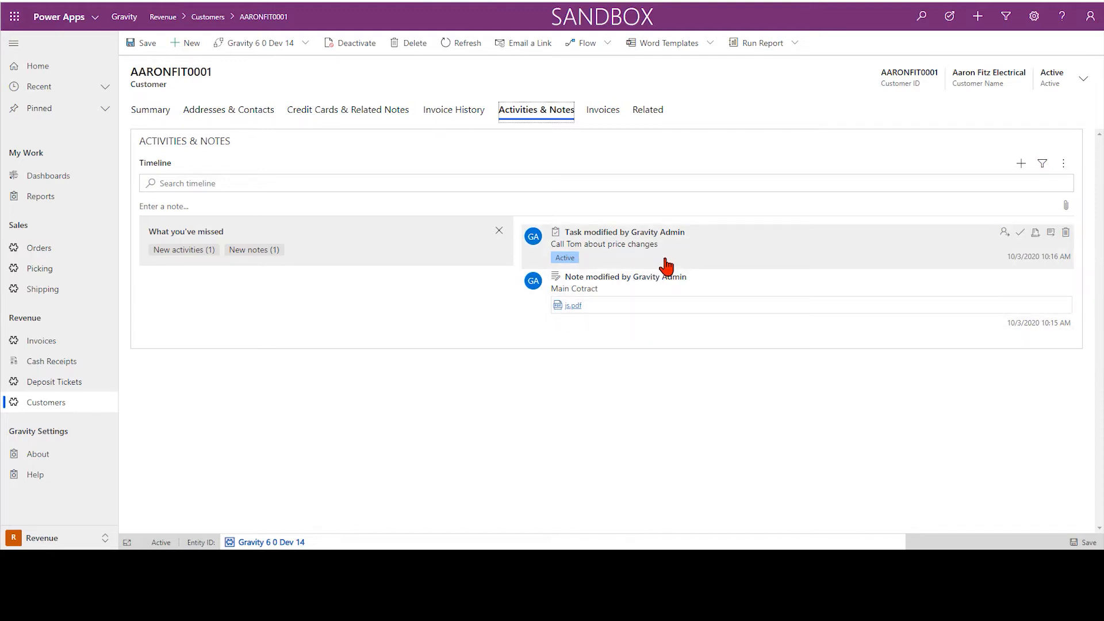
pyautogui.click(1022, 166)
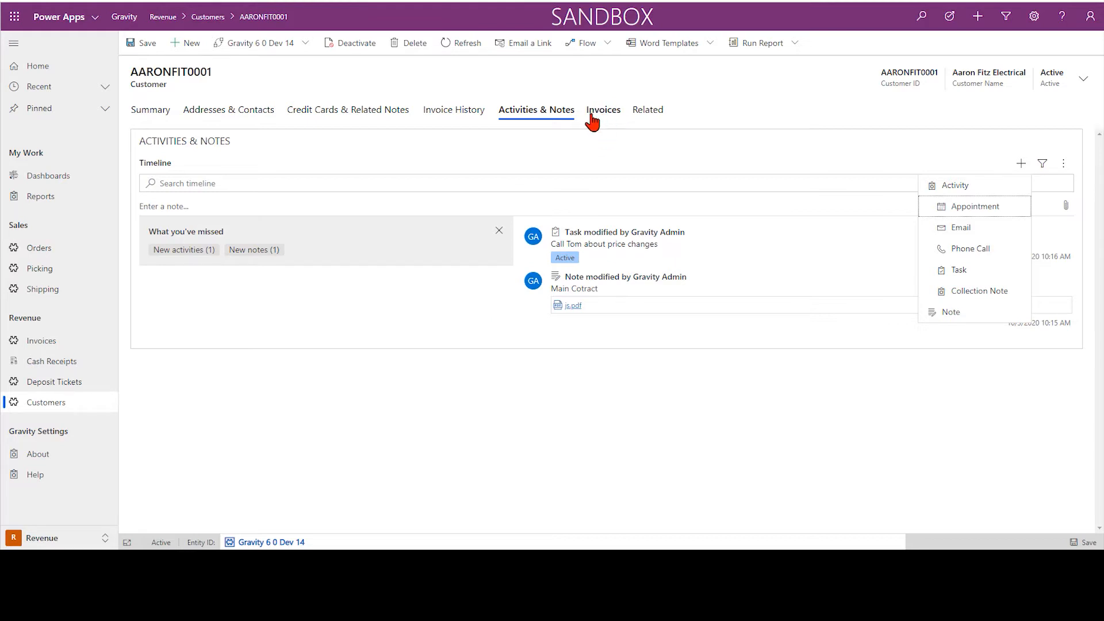
pyautogui.click(653, 114)
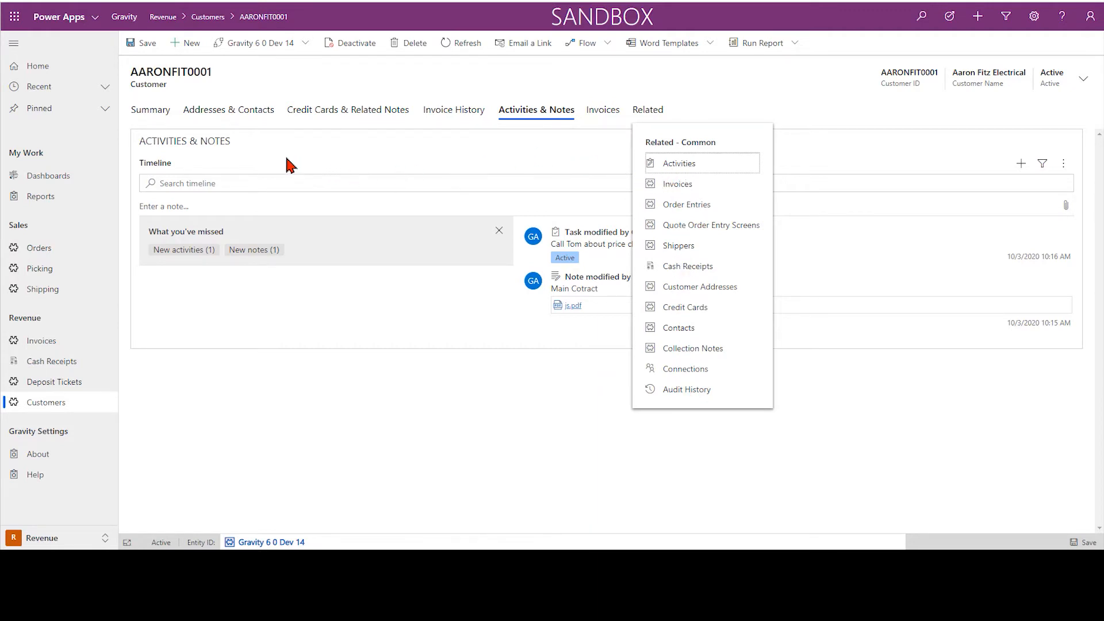
pyautogui.click(157, 115)
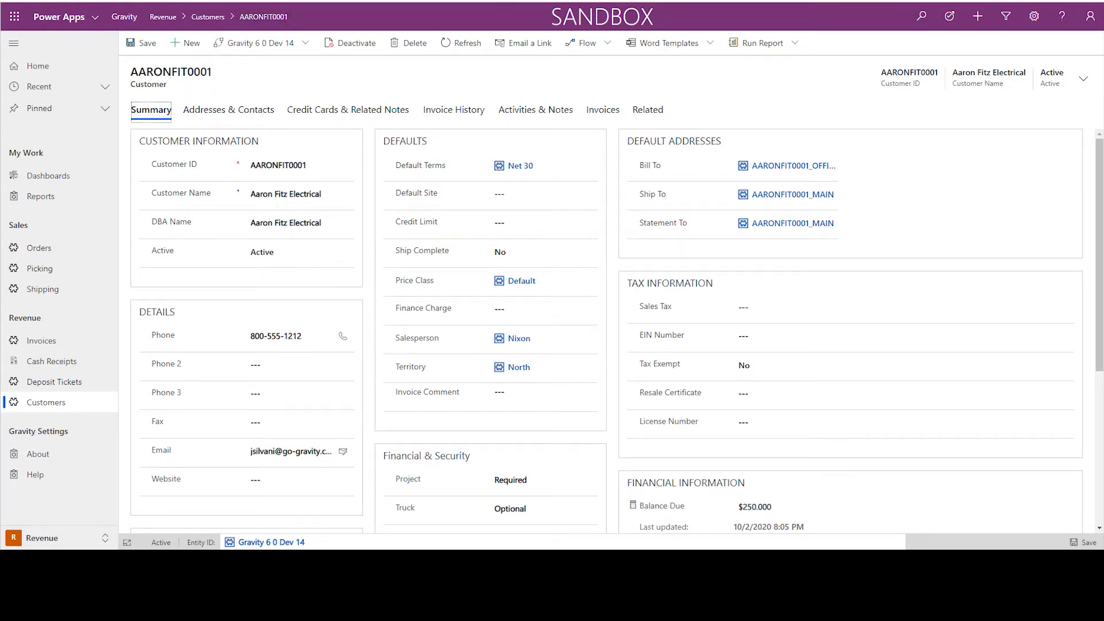
# Step: Switch to the Adam Park Resort invoice, choose Invoice as its transaction mode, and set the apply date to 9/30/2020
pyautogui.click(143, 1)
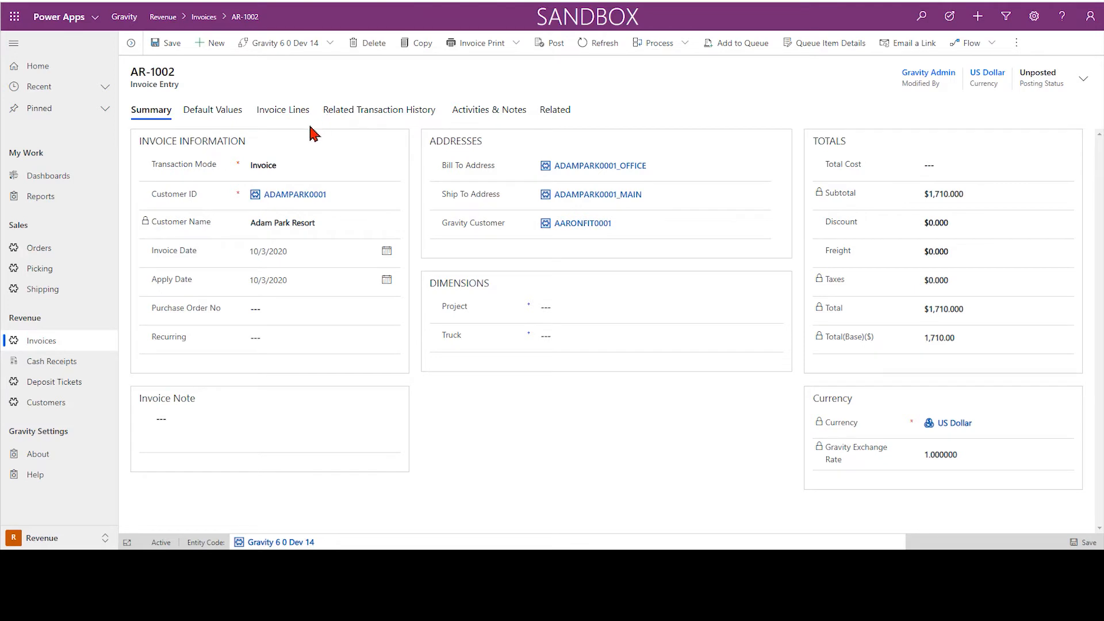
pyautogui.click(311, 172)
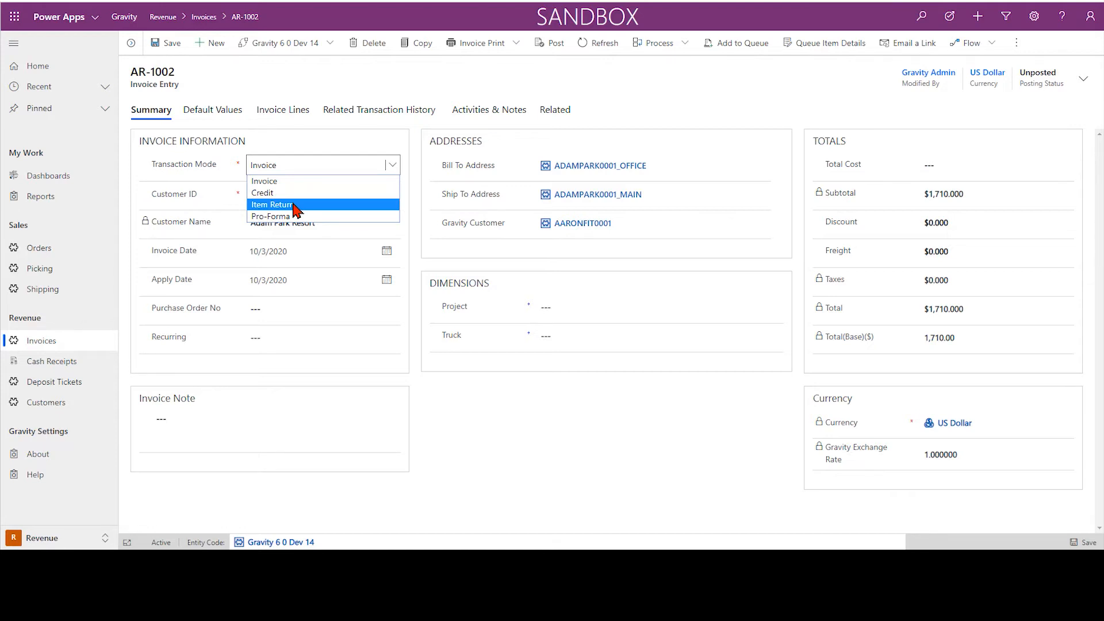
pyautogui.click(302, 181)
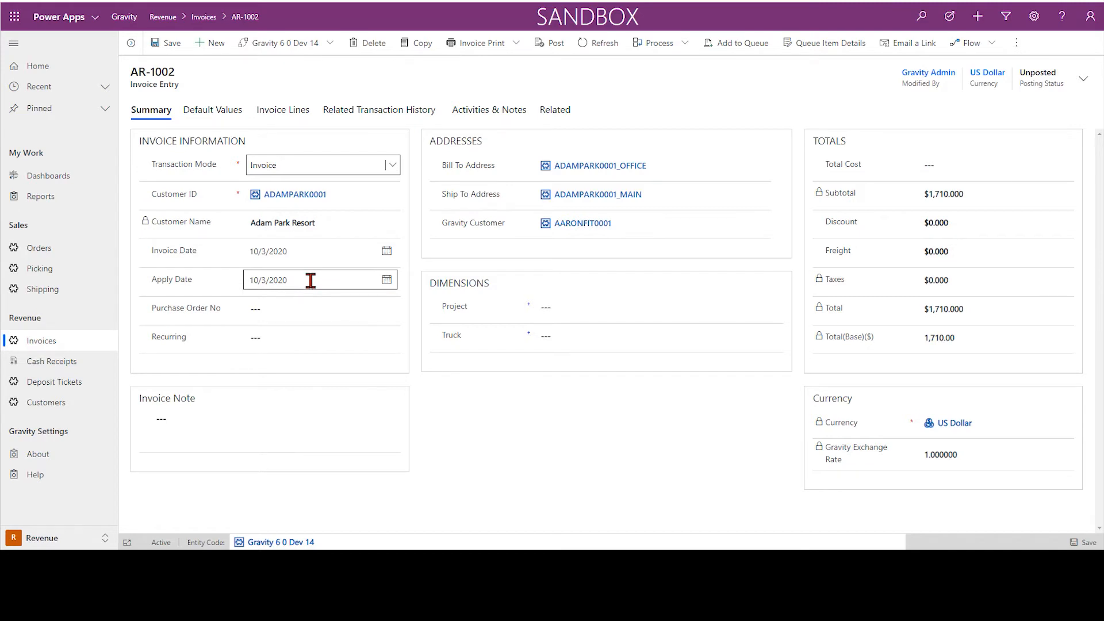
pyautogui.click(386, 281)
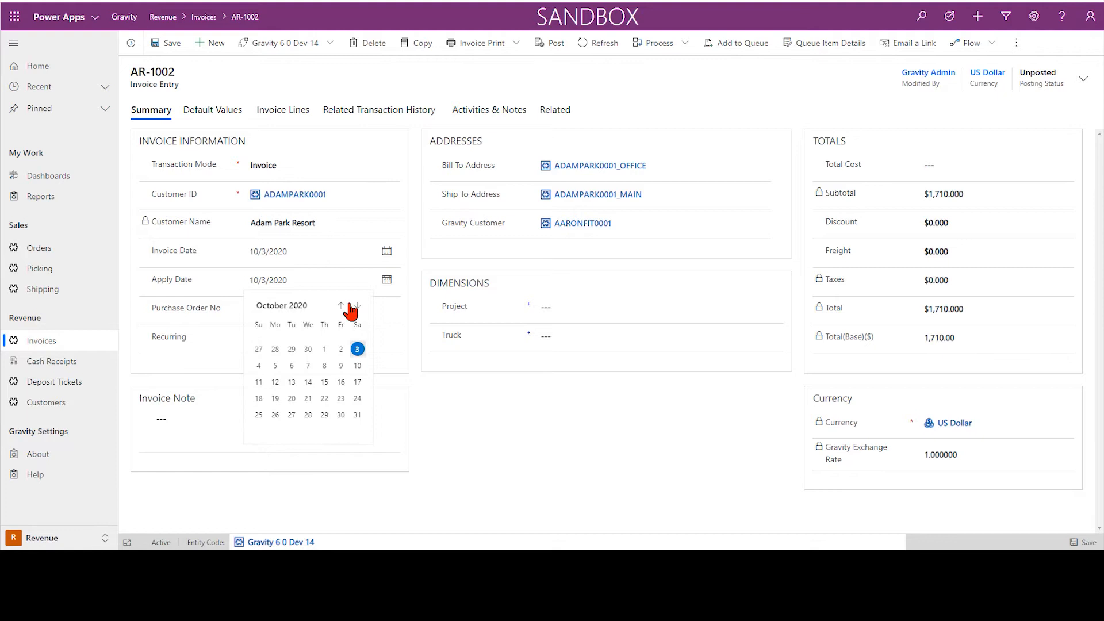
pyautogui.click(307, 349)
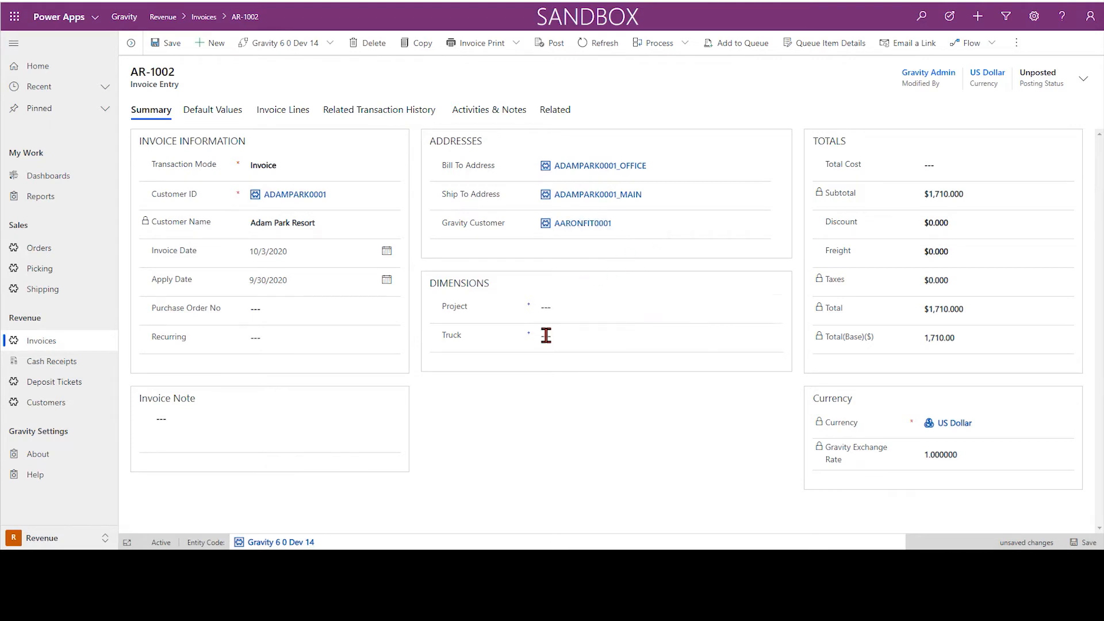
# Step: Review the invoice's default values, lines, transaction history, activities and related record types, then return to its summary
pyautogui.click(225, 118)
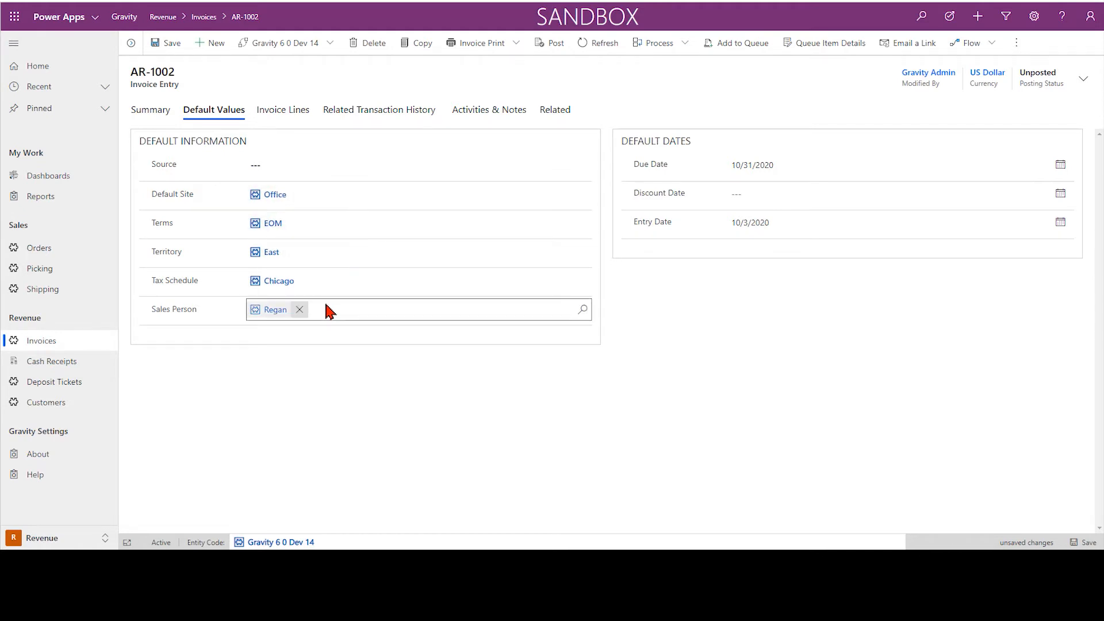
pyautogui.click(294, 119)
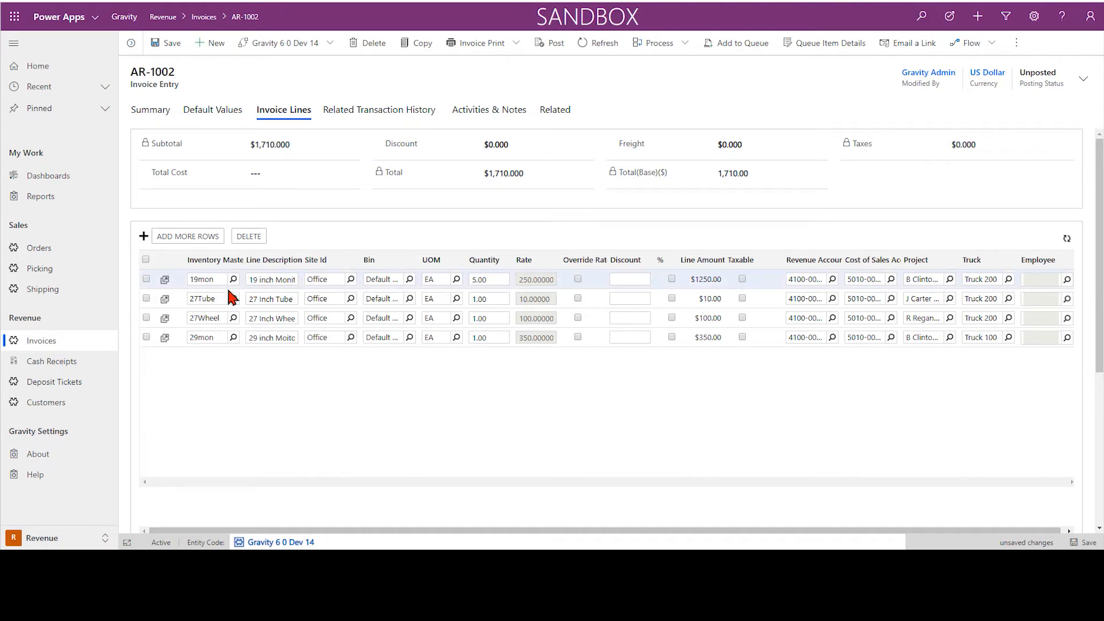
pyautogui.click(388, 117)
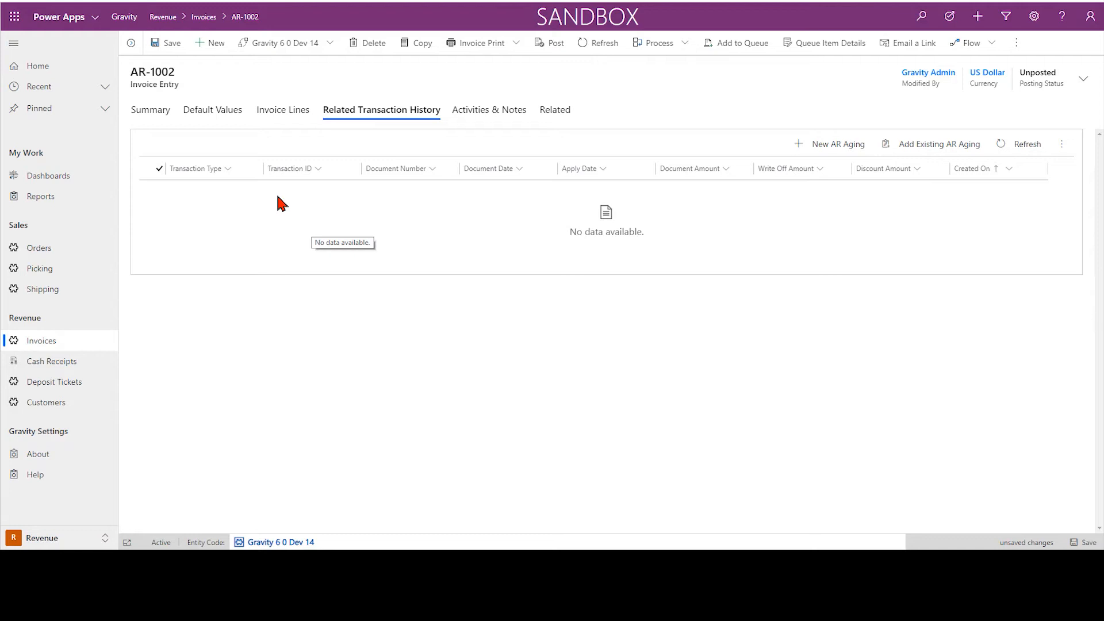
pyautogui.click(506, 124)
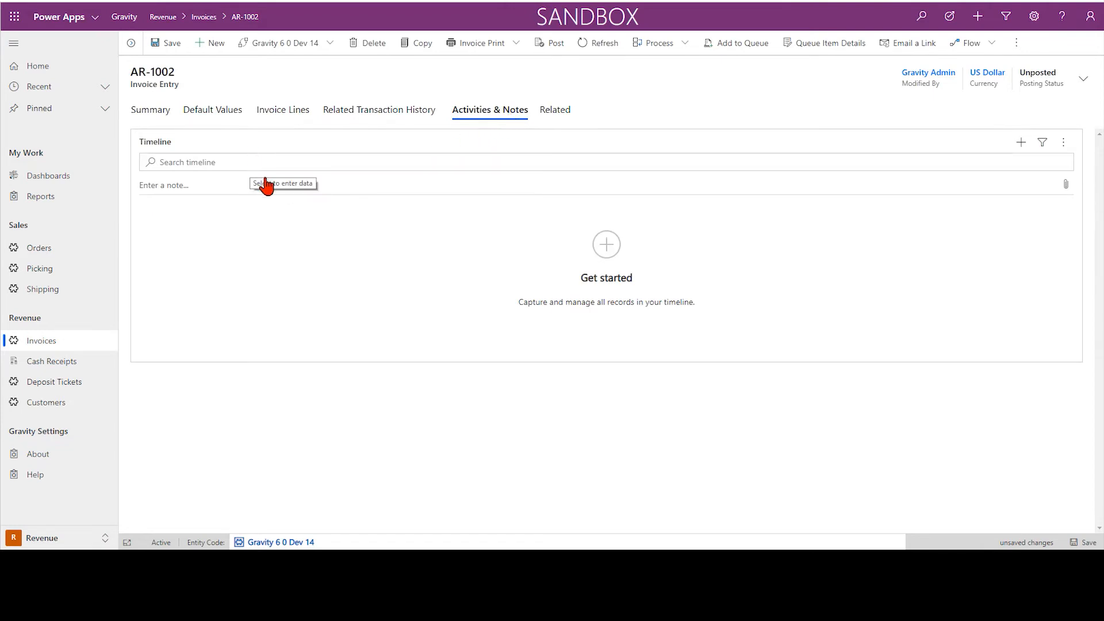
pyautogui.click(557, 117)
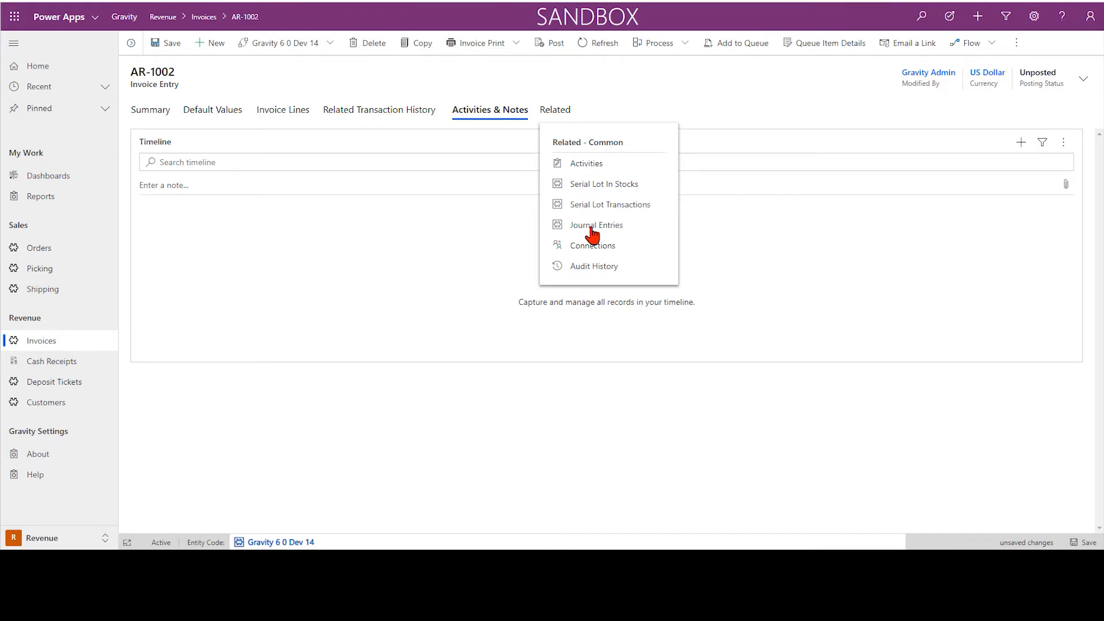
pyautogui.click(154, 115)
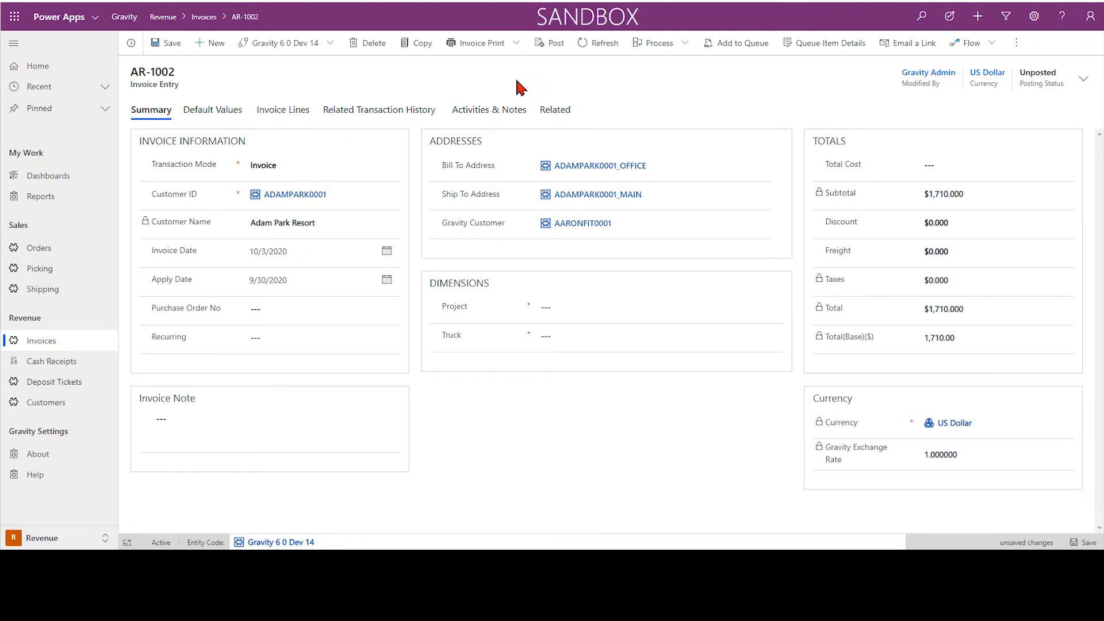
# Step: Preview the printable version of the Adam Park Resort invoice, read through it, and close the preview
pyautogui.click(516, 45)
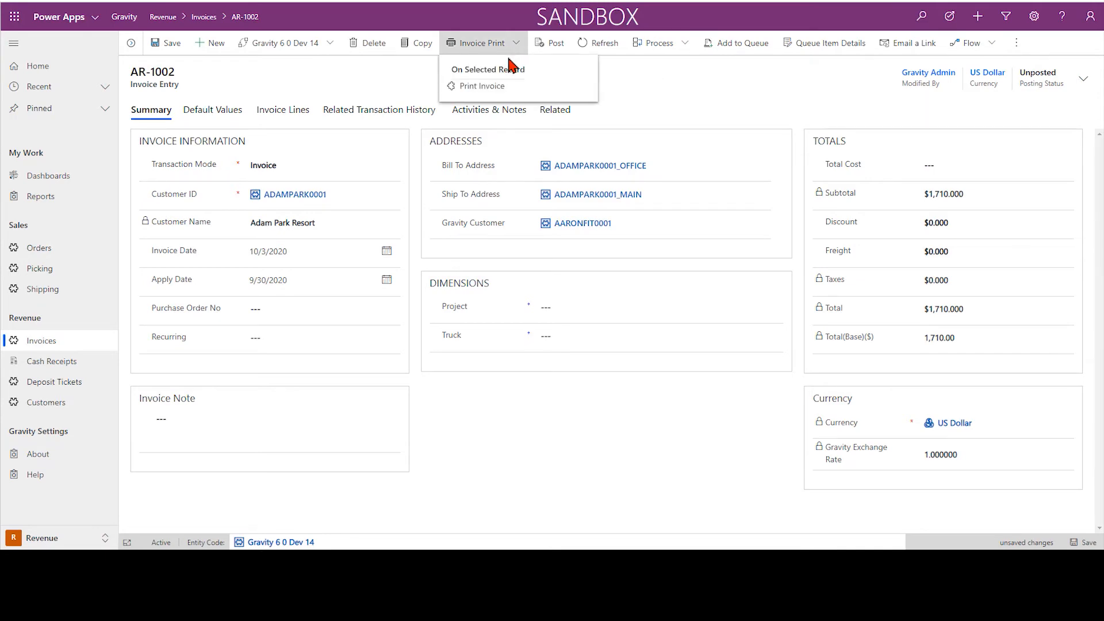
pyautogui.click(491, 88)
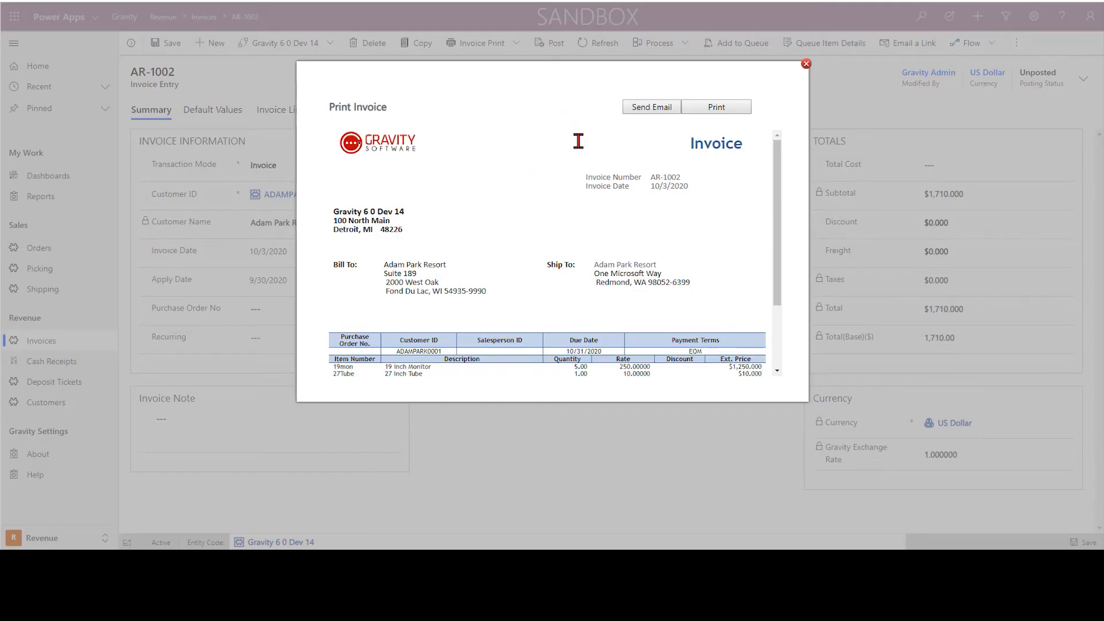
pyautogui.scroll(-3, 582, 166)
pyautogui.scroll(3, 587, 175)
pyautogui.moveTo(0, 35); pyautogui.dragTo(516, 0)
pyautogui.click(807, 64)
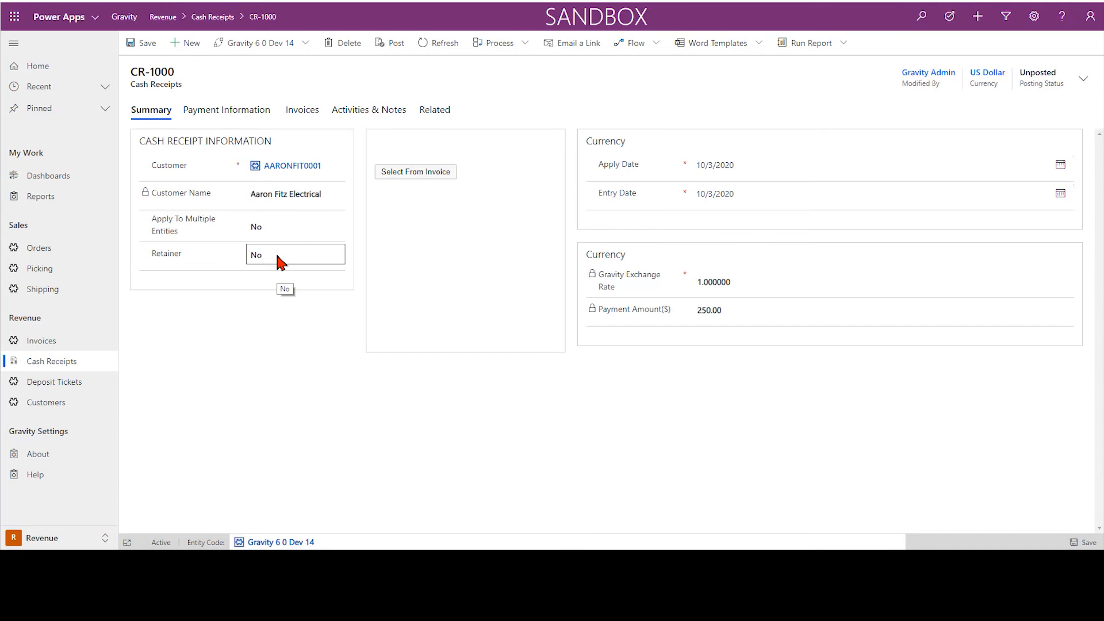
# Step: Examine the Aaron Fitz Electrical cash receipt's payment details, available payment types and applied invoice, ending on the payment details
pyautogui.click(256, 118)
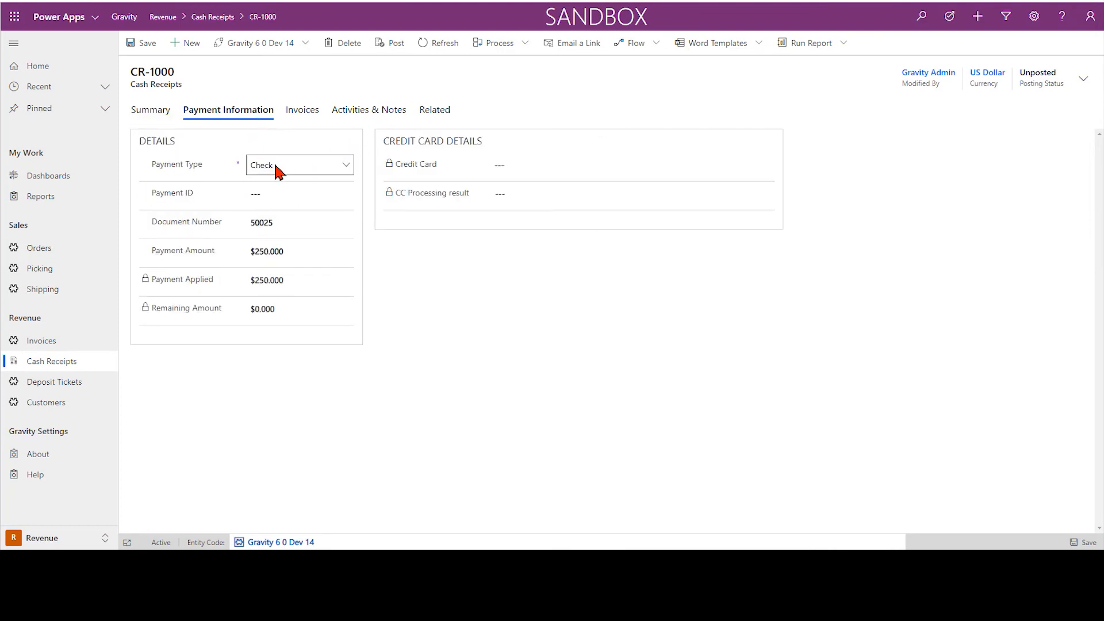
pyautogui.click(323, 169)
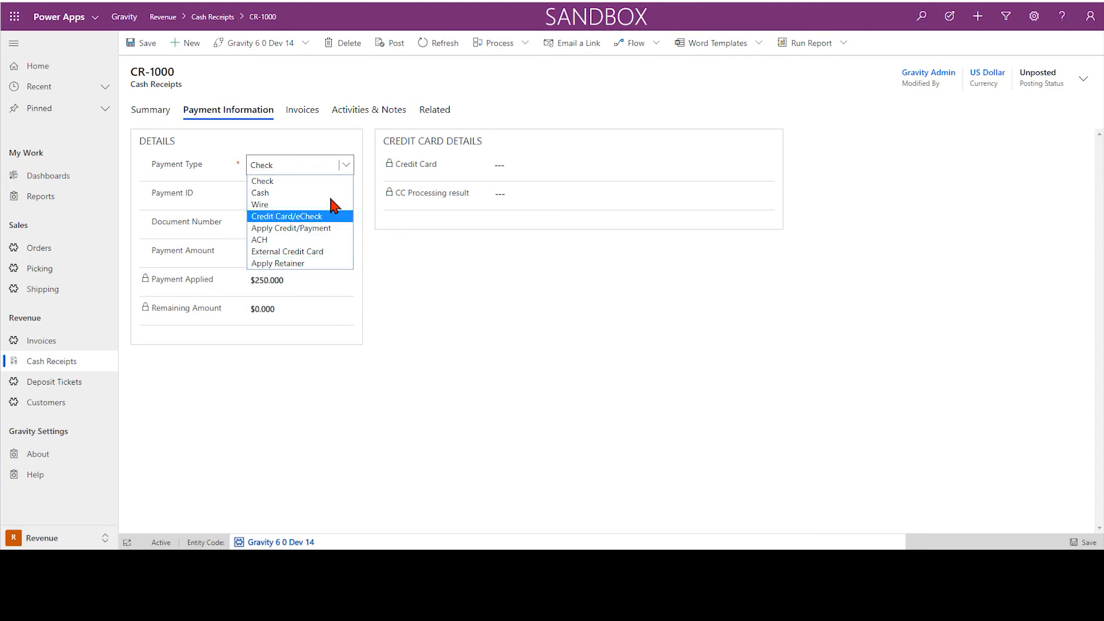
pyautogui.click(348, 169)
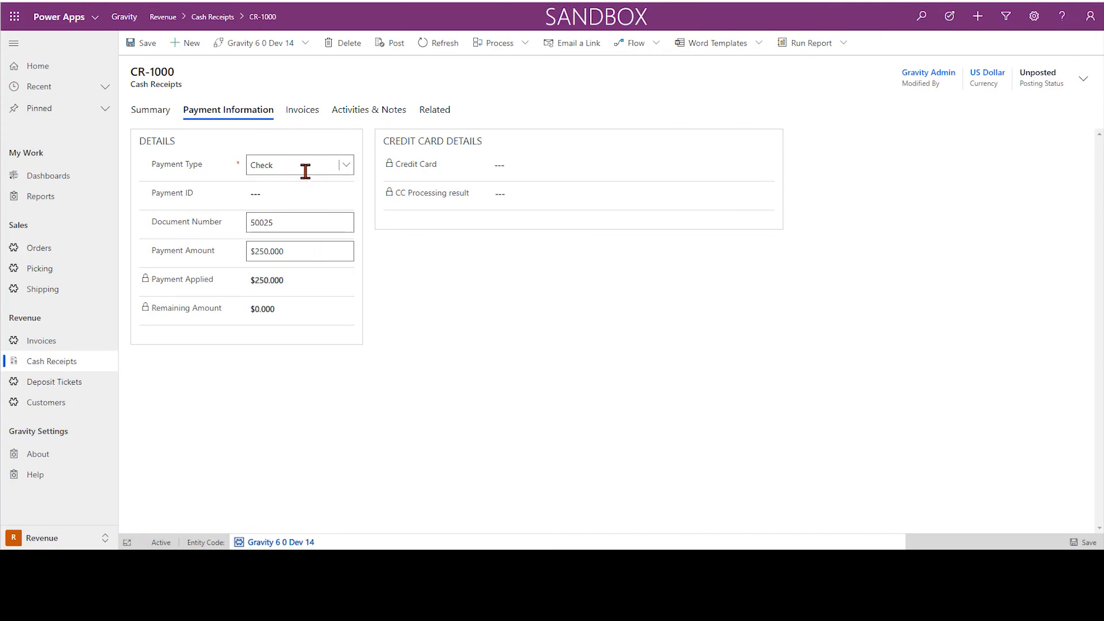
pyautogui.click(300, 115)
pyautogui.click(211, 185)
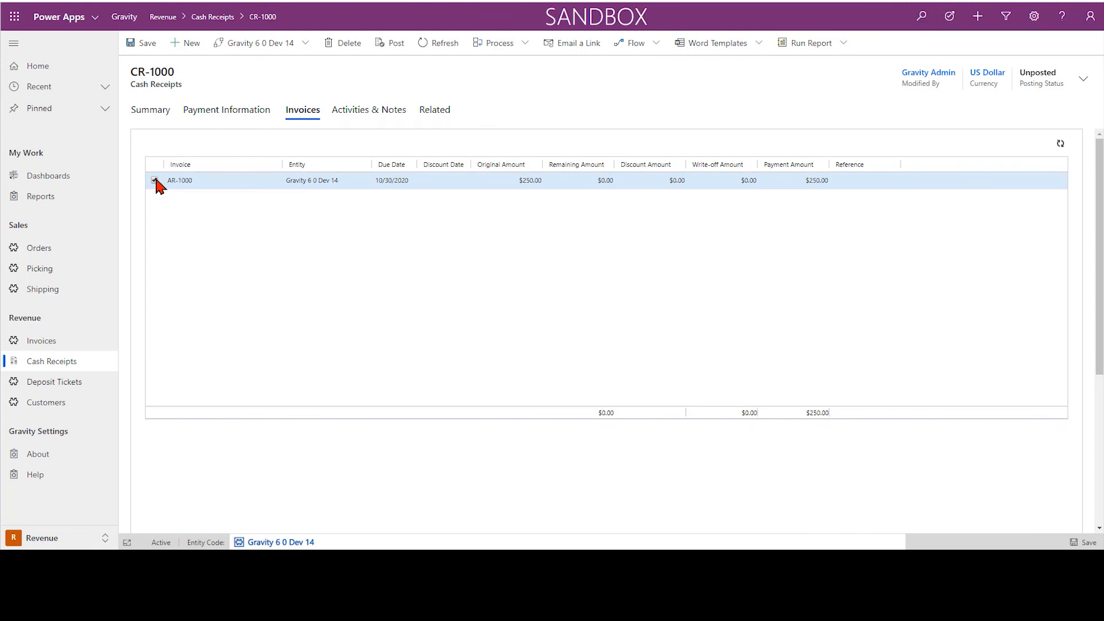
pyautogui.click(216, 112)
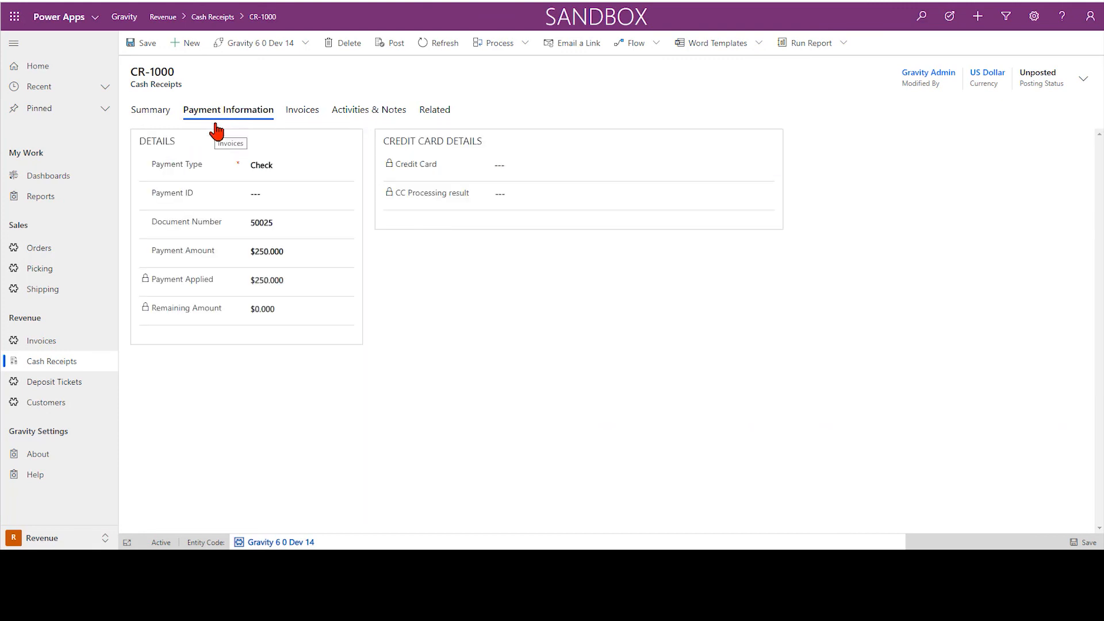